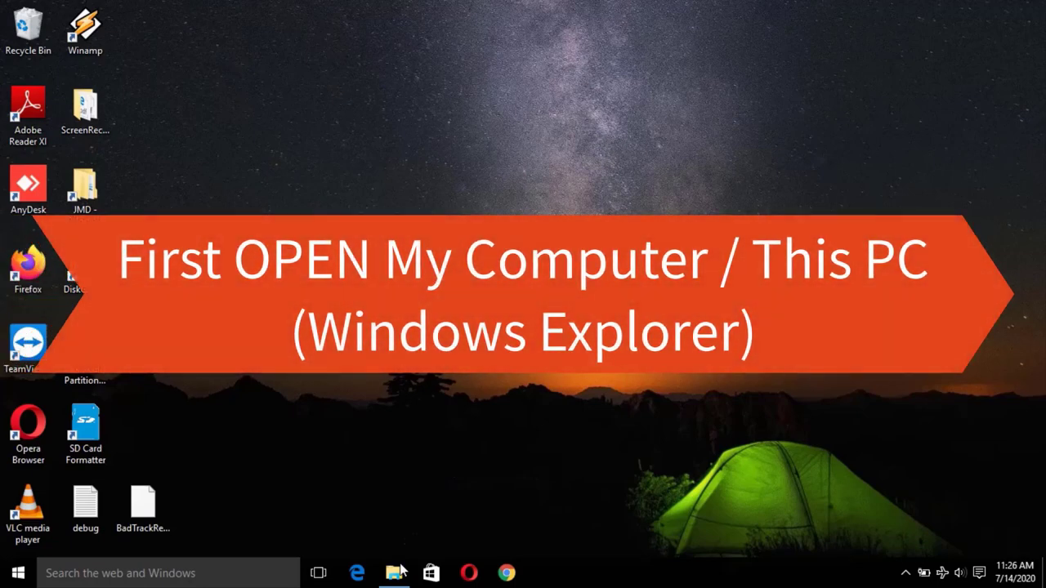
Open This PC in File Explorer and eject DVD RW Drive (G:) to load the disc
{"action": "left_click", "coordinate": [396, 573]}
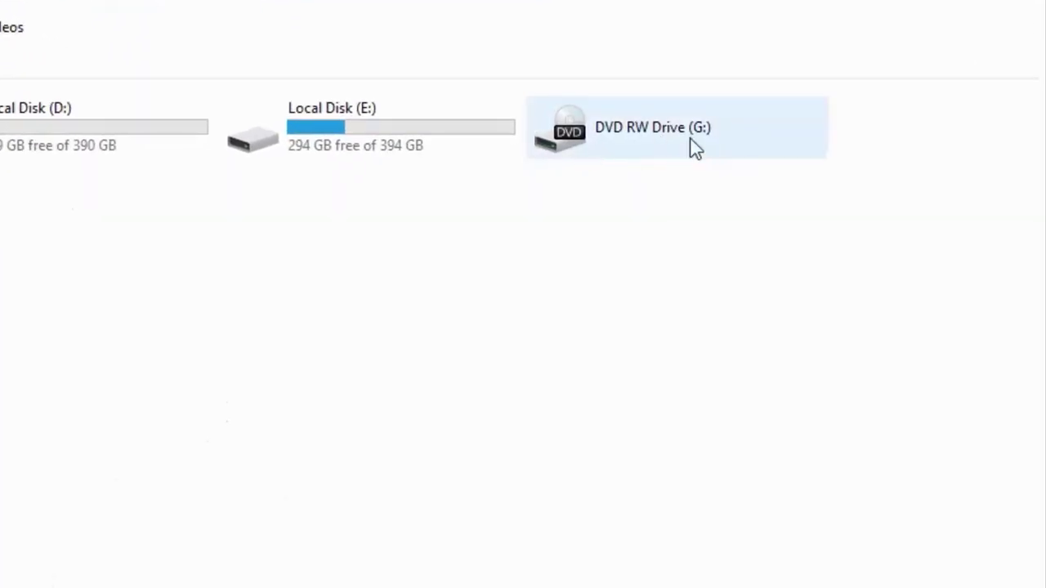
{"action": "left_click", "coordinate": [693, 148]}
{"action": "right_click", "coordinate": [694, 148]}
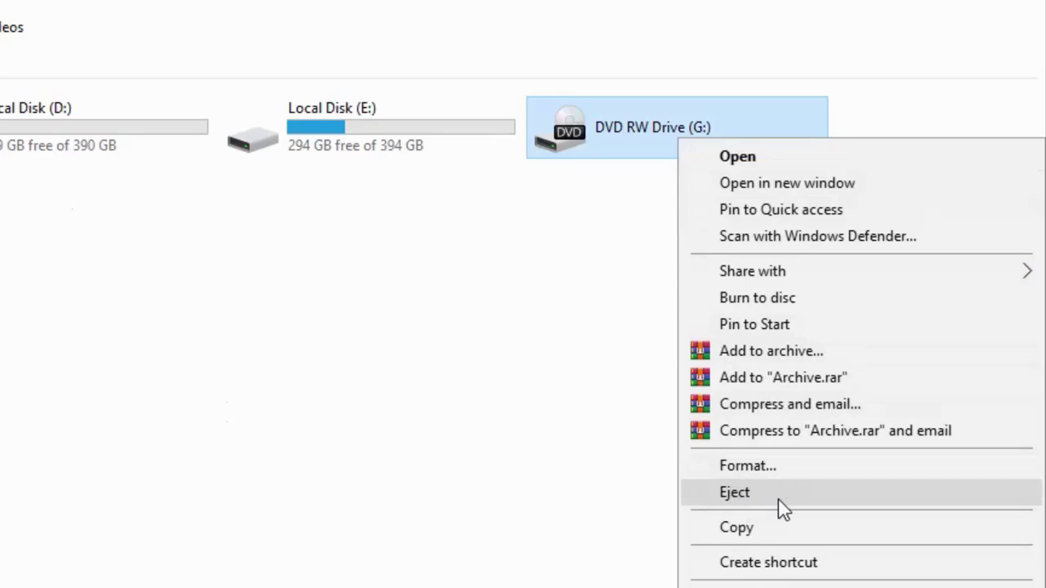
{"action": "left_click", "coordinate": [735, 492]}
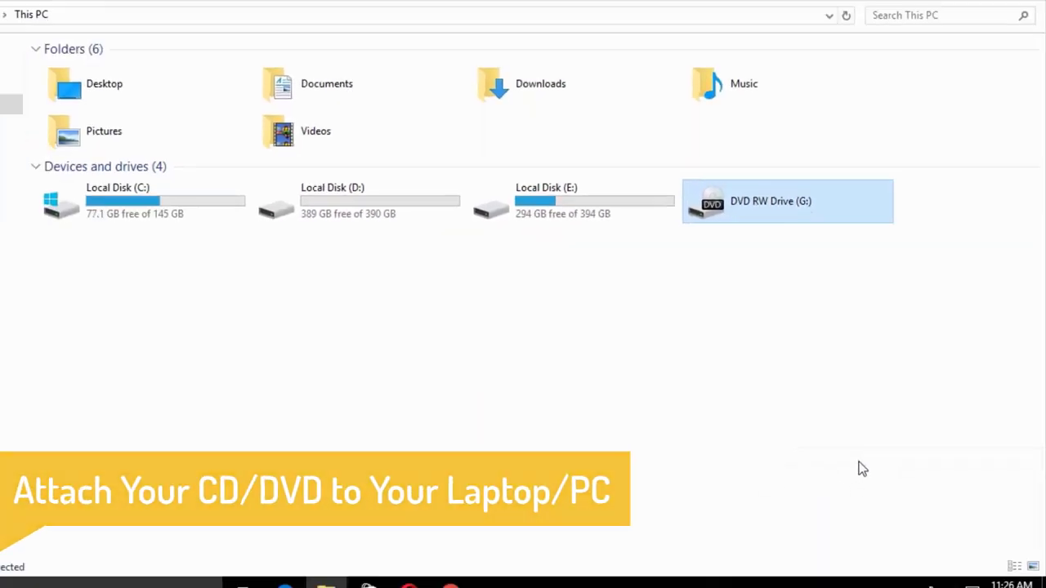
Refresh This PC, inspect the RTL8188C 8188E 8192E Generic driver folder on the disc in drive G:, and return to This PC
{"action": "right_click", "coordinate": [655, 372]}
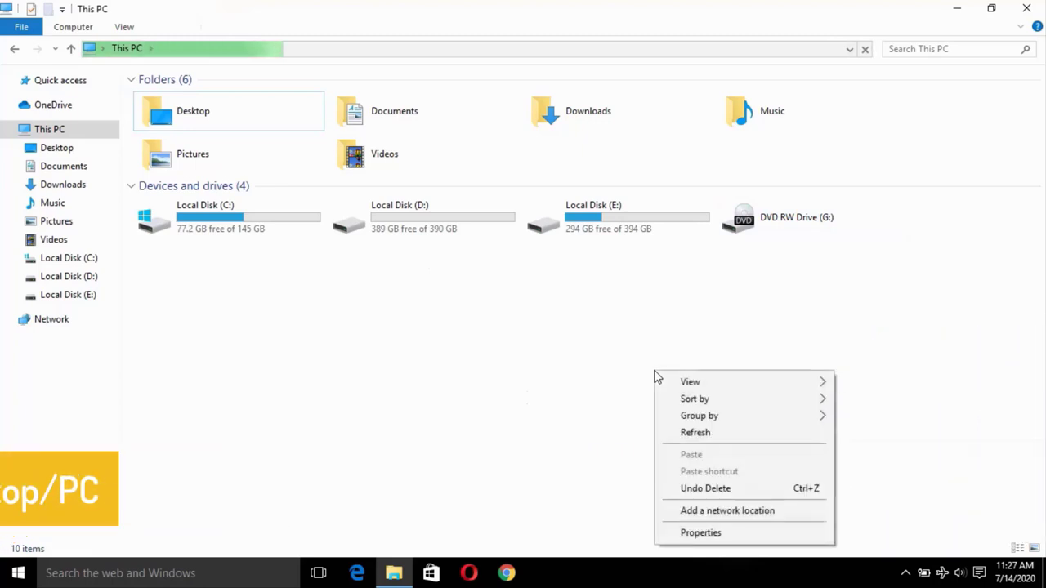
{"action": "left_click", "coordinate": [690, 433]}
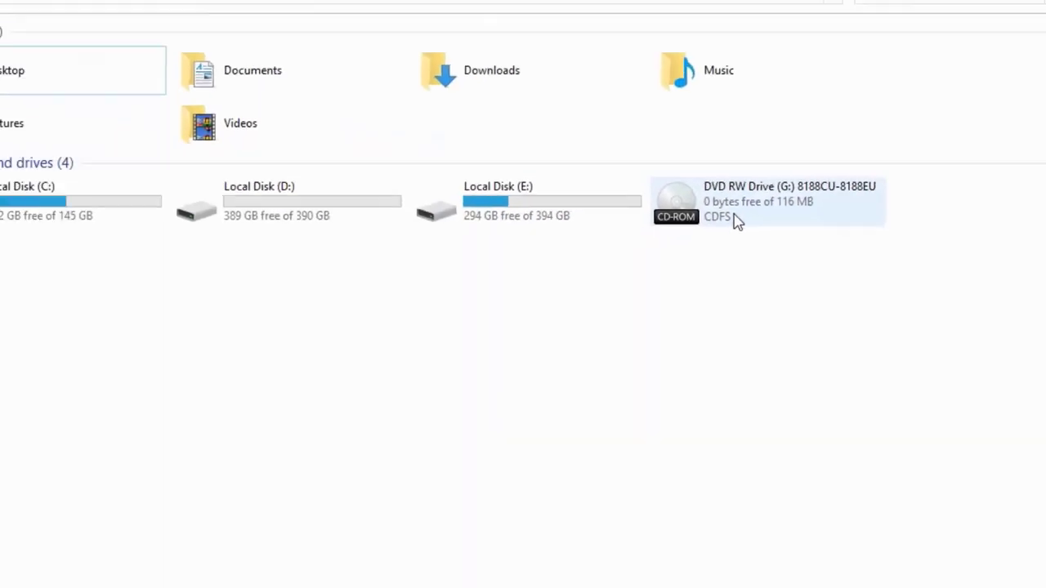
{"action": "left_click", "coordinate": [738, 223]}
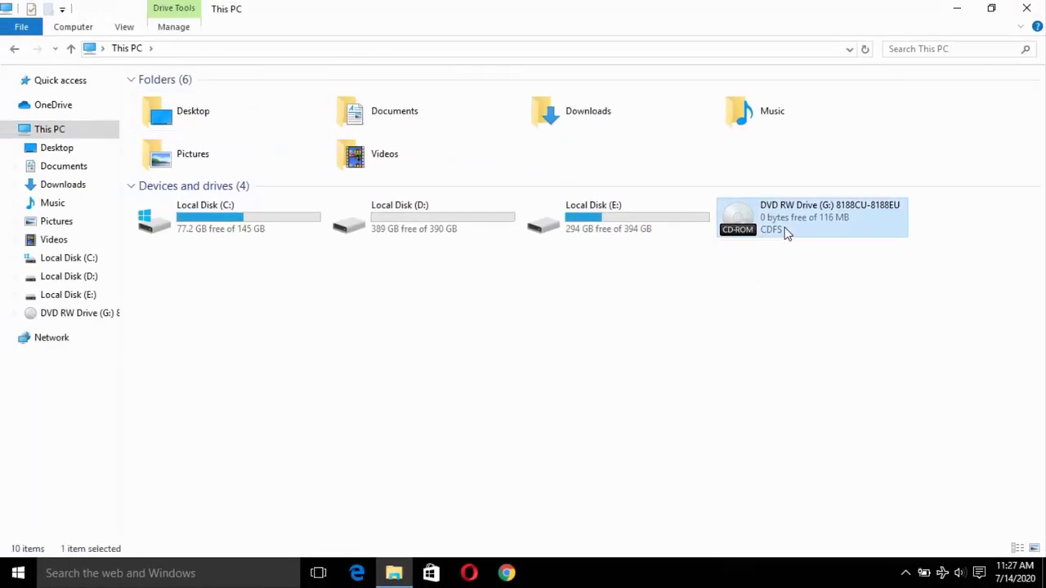
{"action": "right_click", "coordinate": [787, 234]}
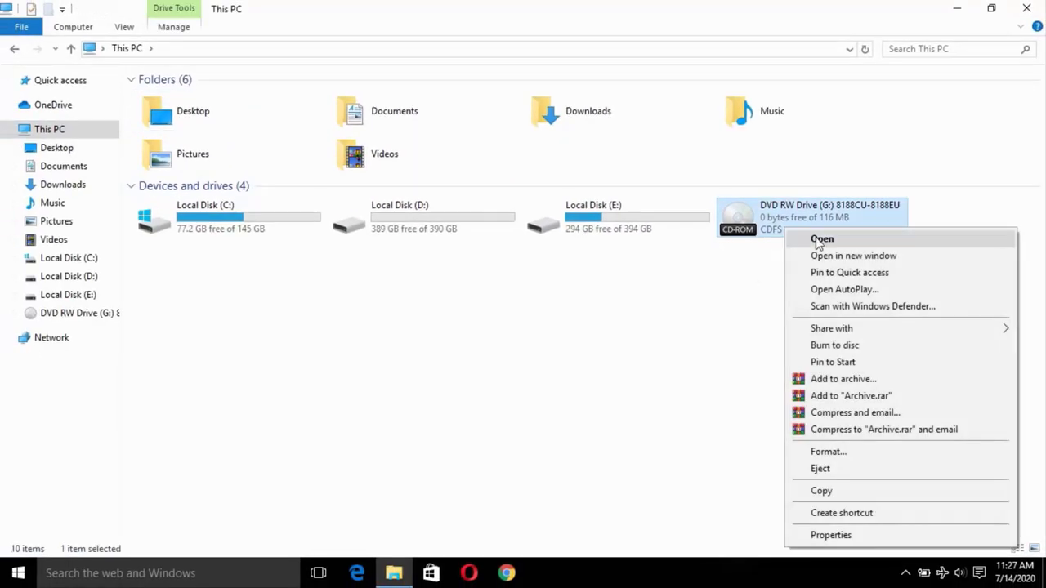
{"action": "left_click", "coordinate": [833, 240]}
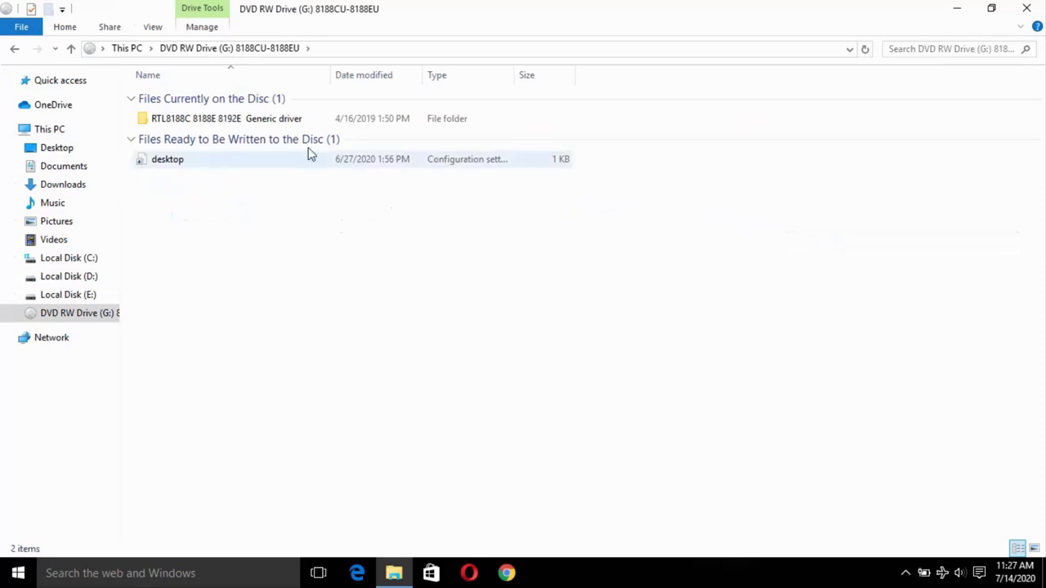
{"action": "double_click", "coordinate": [311, 123]}
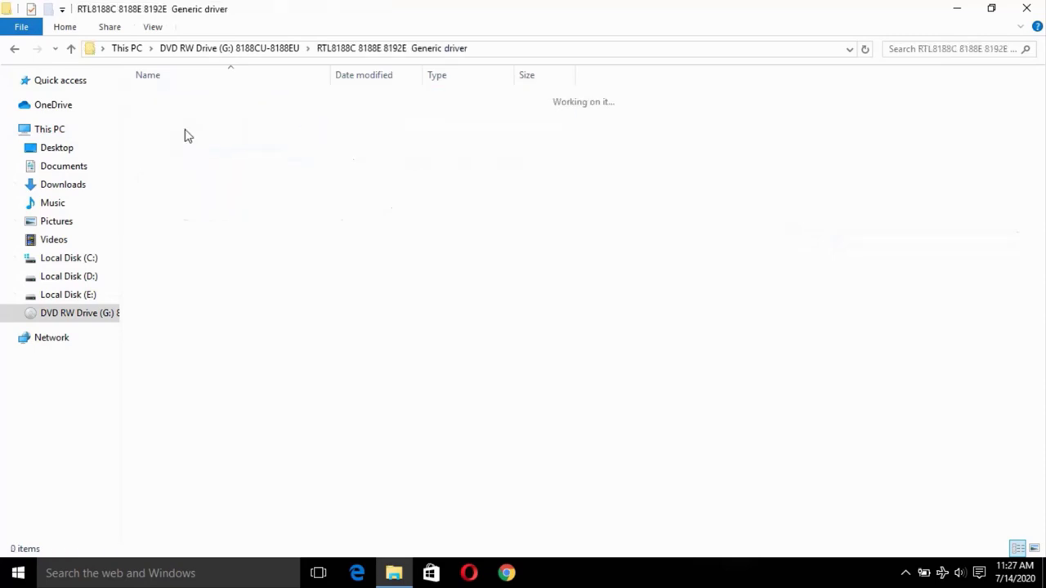
{"action": "left_click", "coordinate": [74, 49]}
{"action": "left_click", "coordinate": [74, 49]}
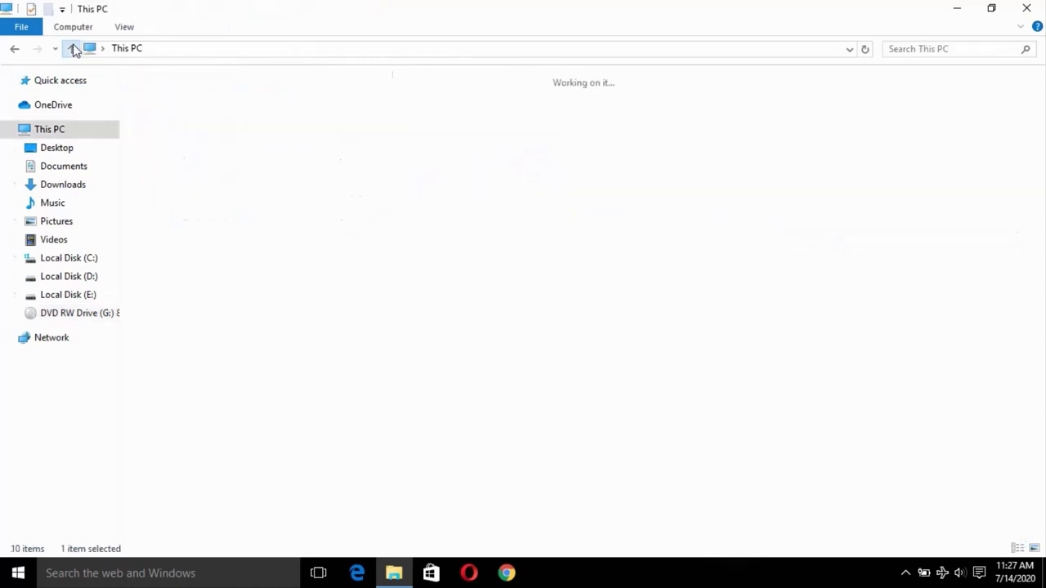
{"action": "left_click", "coordinate": [616, 322]}
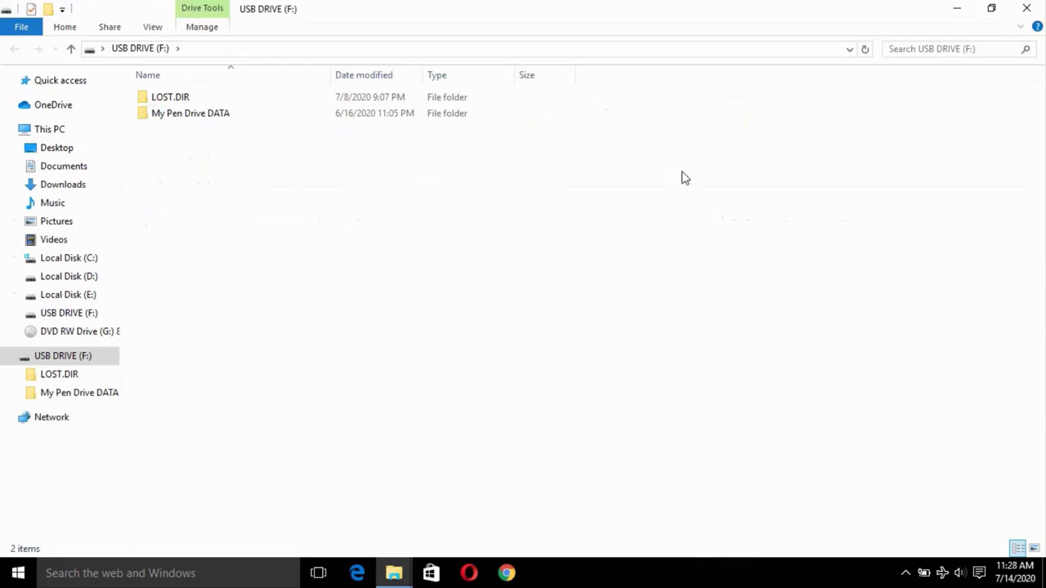
Close the separate USB DRIVE (F:) window and refresh the drive list in This PC
{"action": "left_click", "coordinate": [1026, 8]}
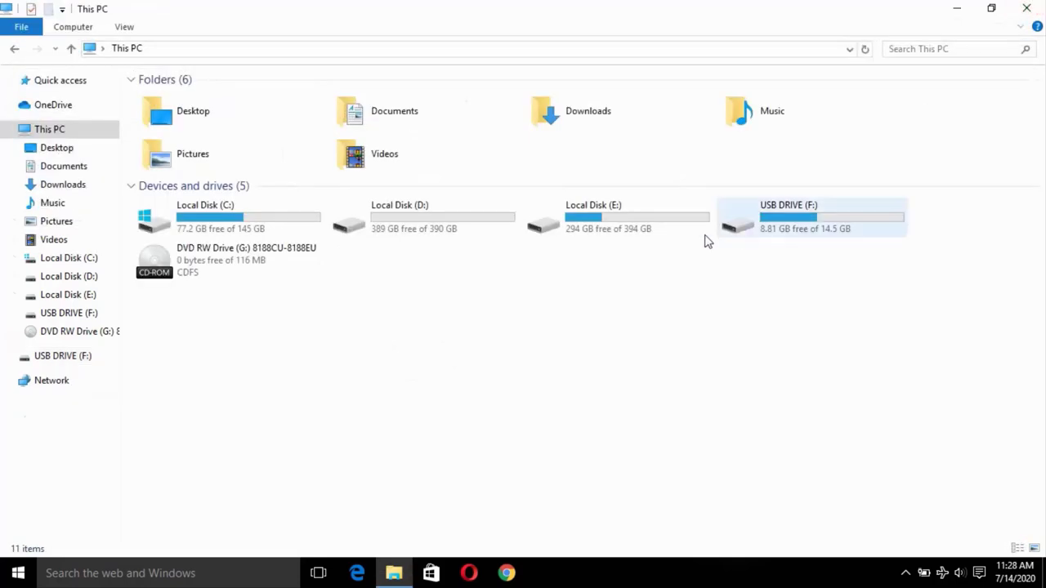
{"action": "right_click", "coordinate": [535, 337]}
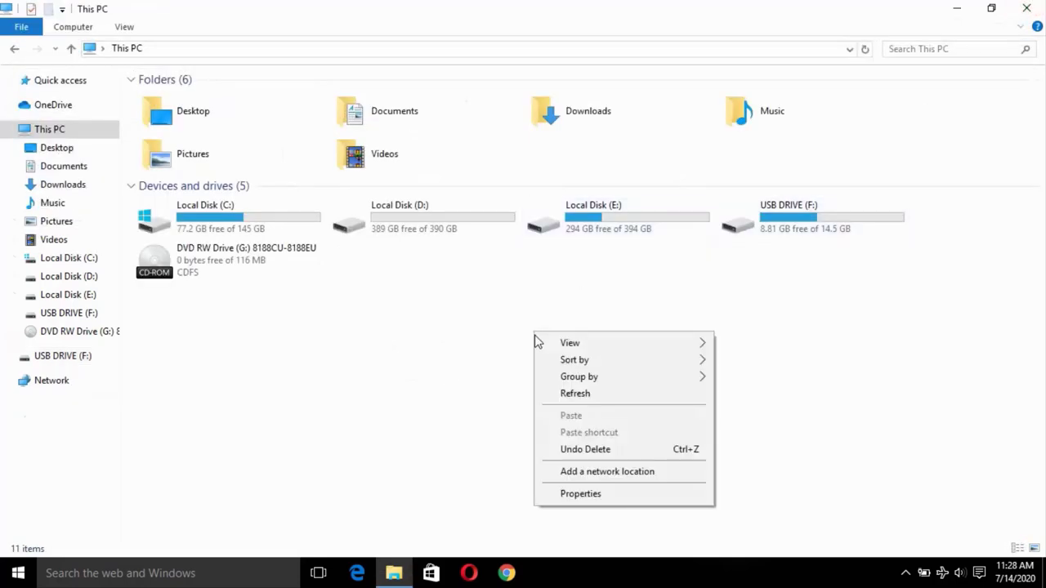
{"action": "left_click", "coordinate": [576, 395]}
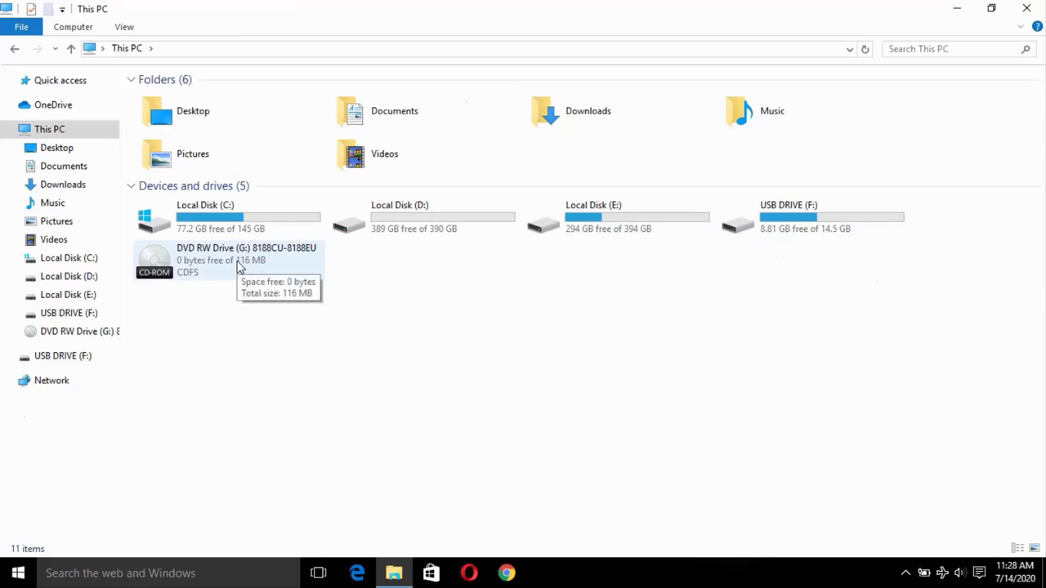
Copy the entire 8188CU-8188EU disc from DVD RW Drive (G:) and paste it into the root of USB DRIVE (F:)
{"action": "left_click", "coordinate": [167, 260]}
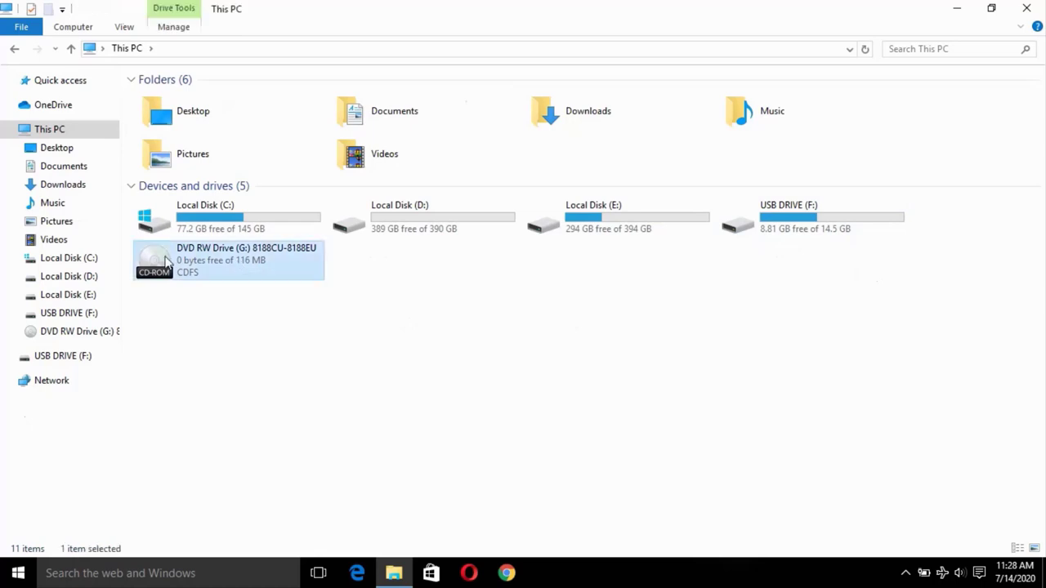
{"action": "right_click", "coordinate": [167, 260]}
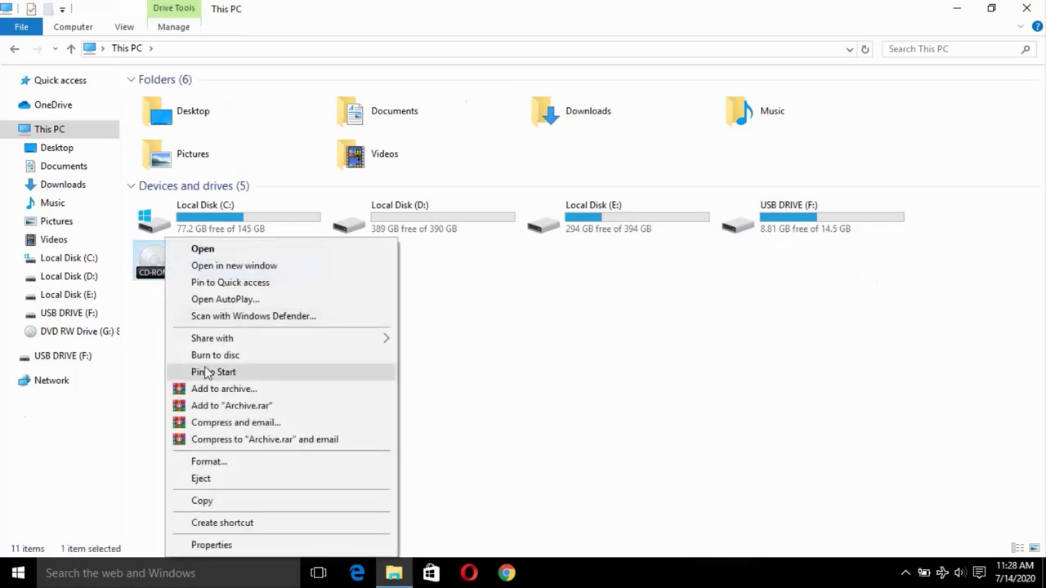
{"action": "left_click", "coordinate": [241, 505]}
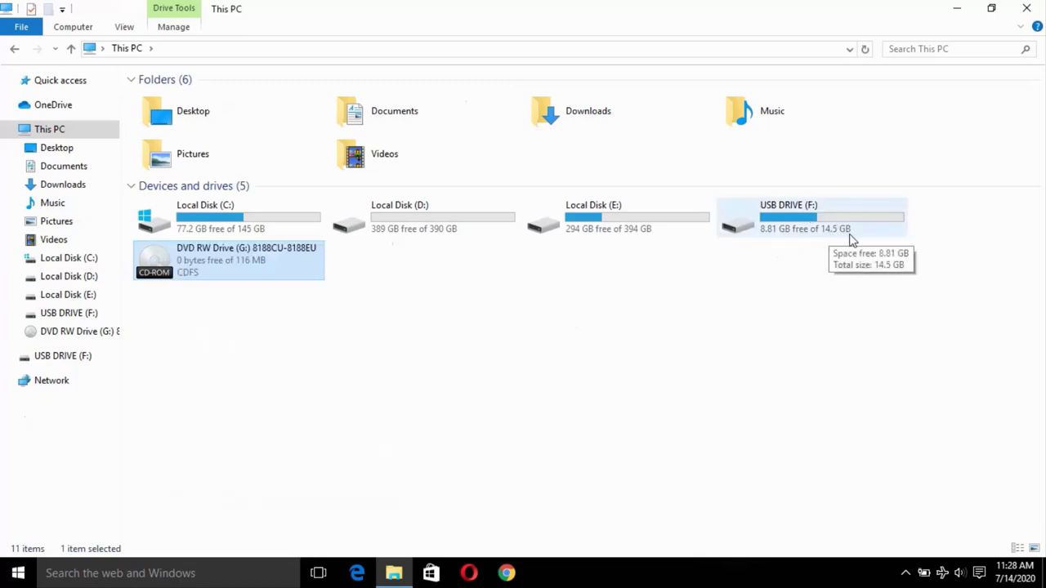
{"action": "double_click", "coordinate": [801, 230]}
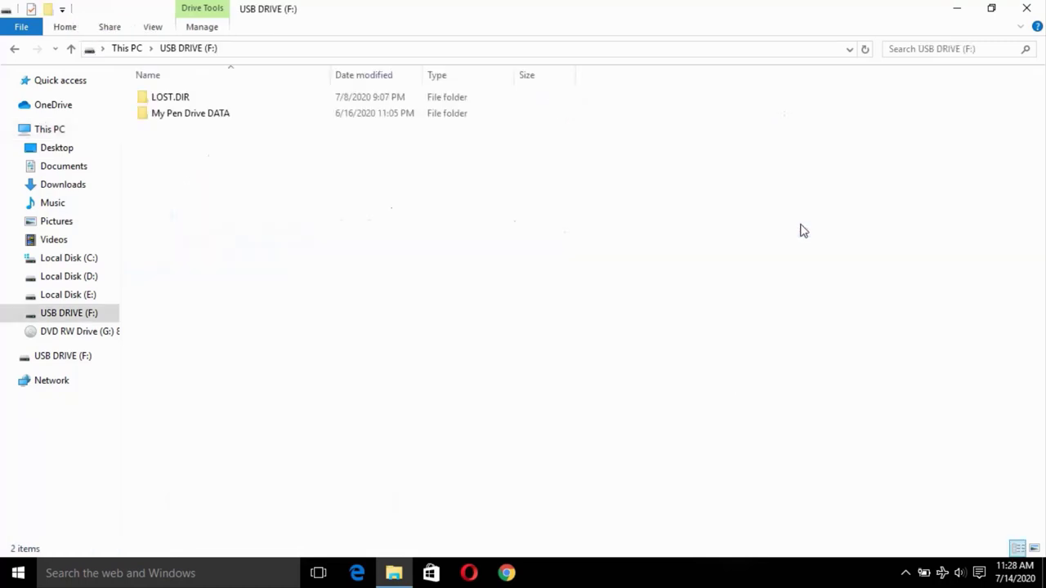
{"action": "right_click", "coordinate": [364, 268]}
{"action": "left_click", "coordinate": [406, 374]}
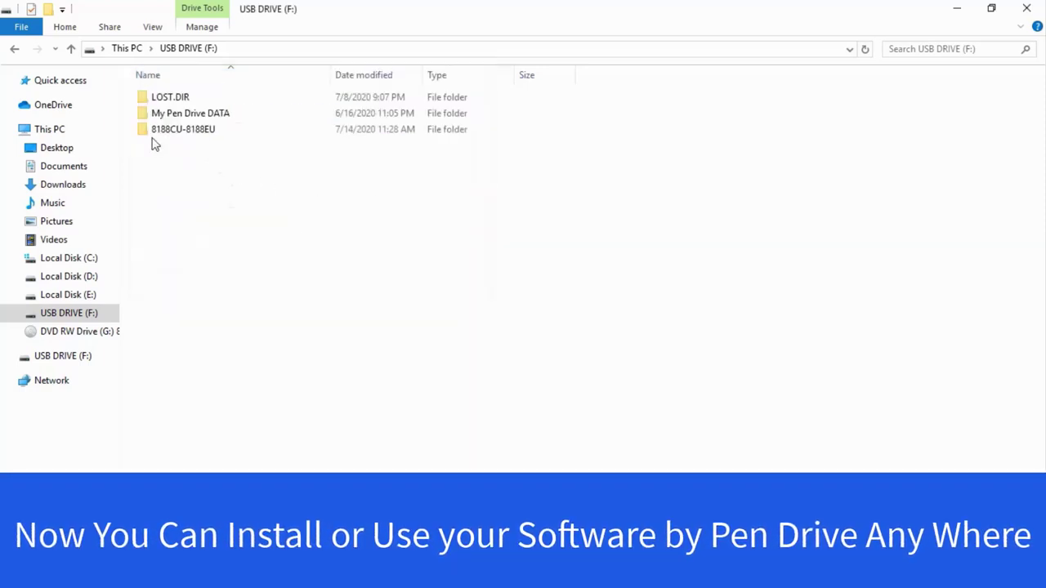
Check the copied 8188CU-8188EU folder and its generic driver subfolder on the USB drive, and close the window
{"action": "double_click", "coordinate": [201, 136]}
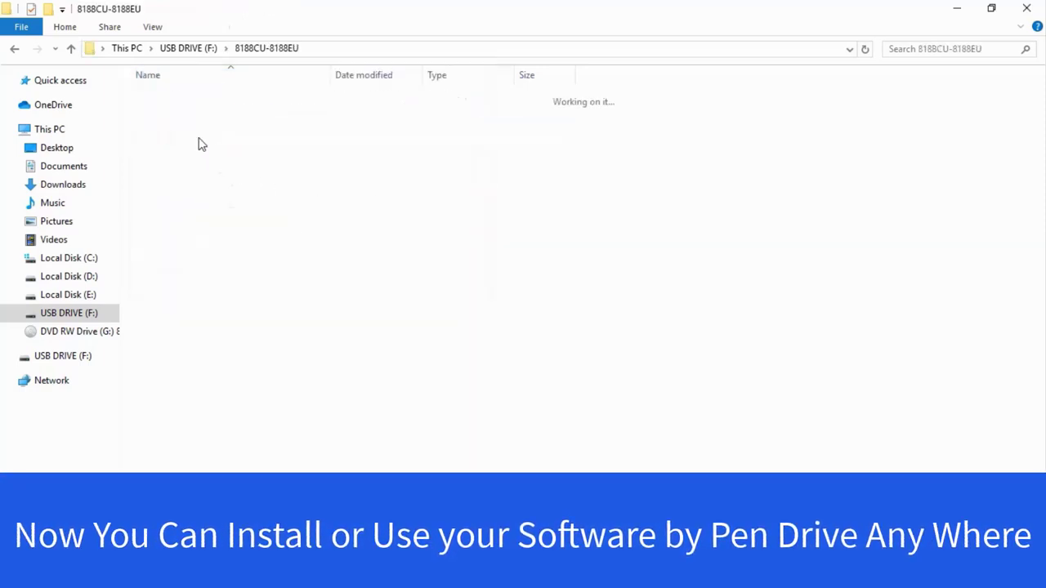
{"action": "double_click", "coordinate": [198, 104]}
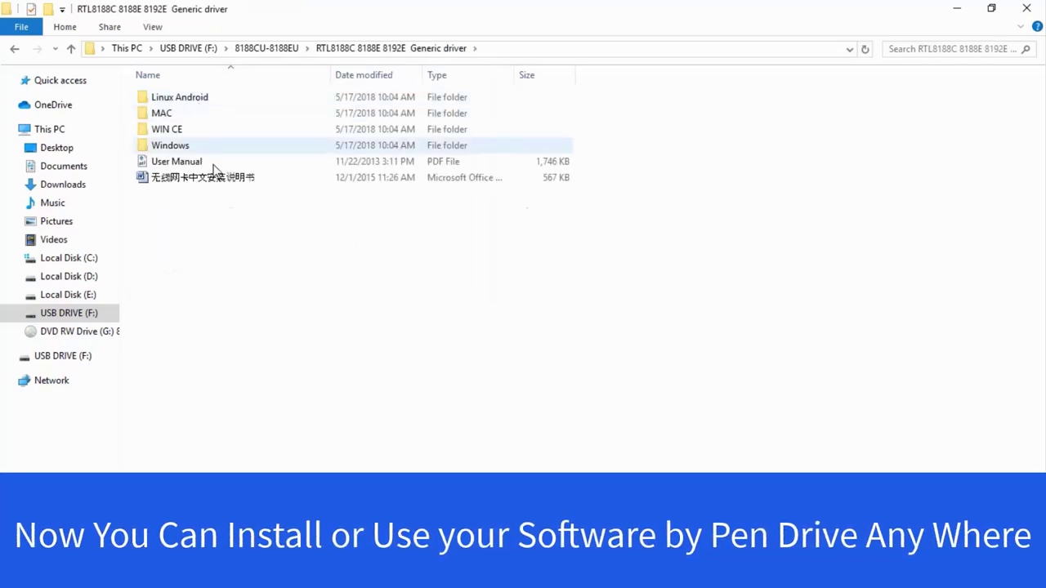
{"action": "left_click", "coordinate": [70, 49]}
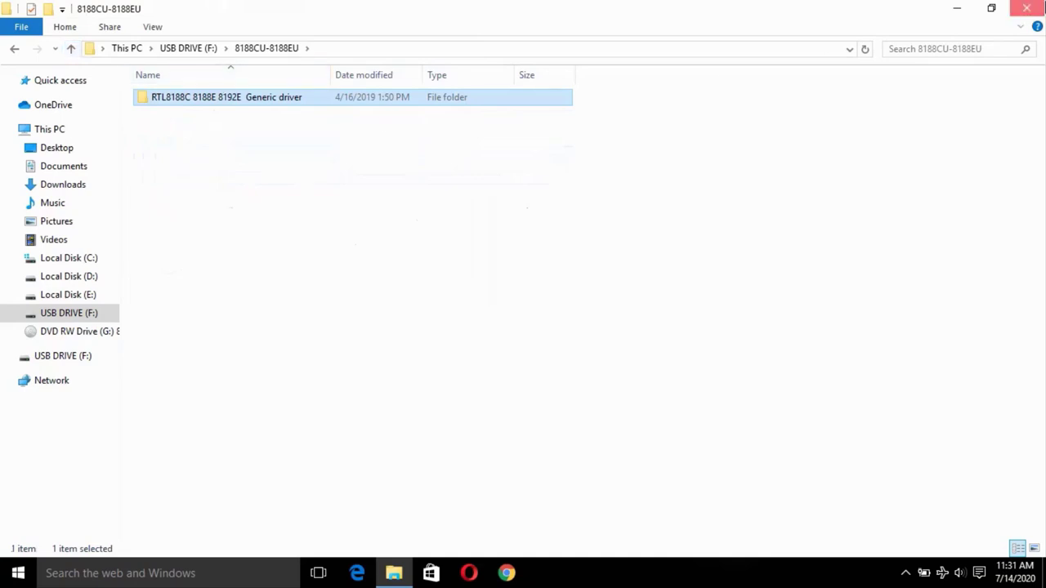
{"action": "left_click", "coordinate": [1027, 8]}
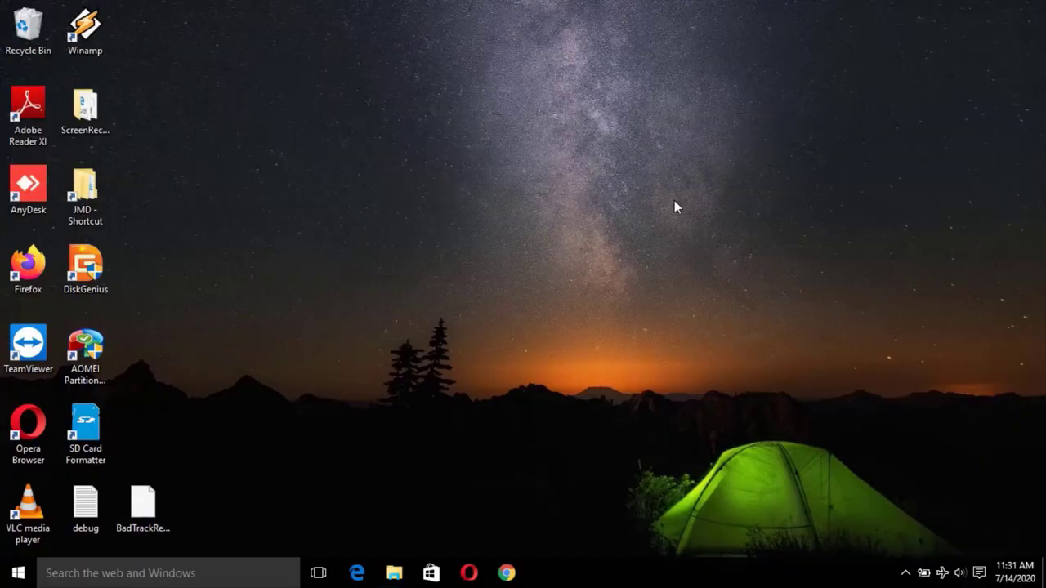
Reopen This PC, eject USB DRIVE (F:), and dismiss the safe-removal notification
{"action": "left_click", "coordinate": [393, 575]}
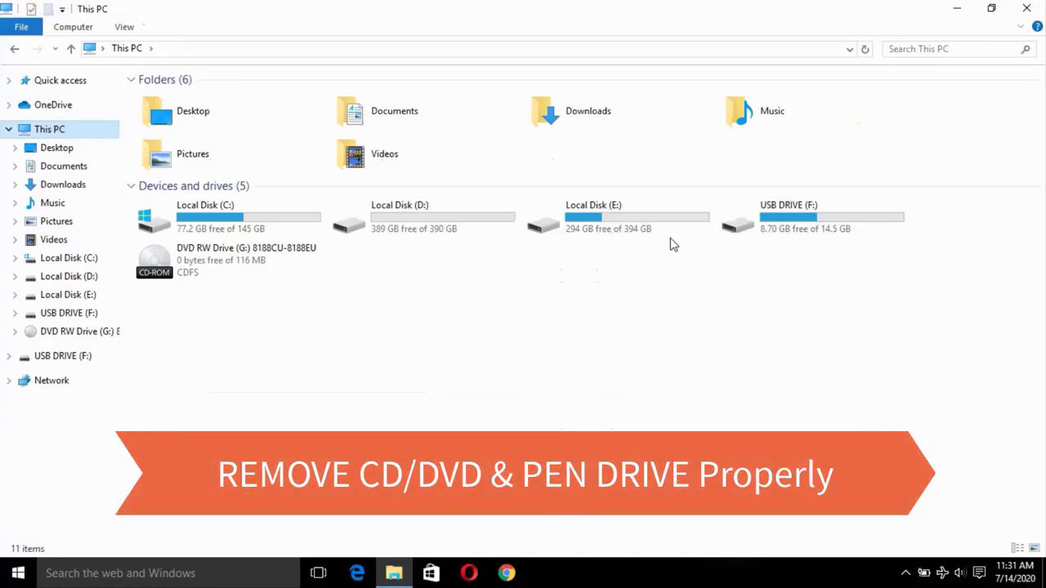
{"action": "left_click", "coordinate": [829, 227]}
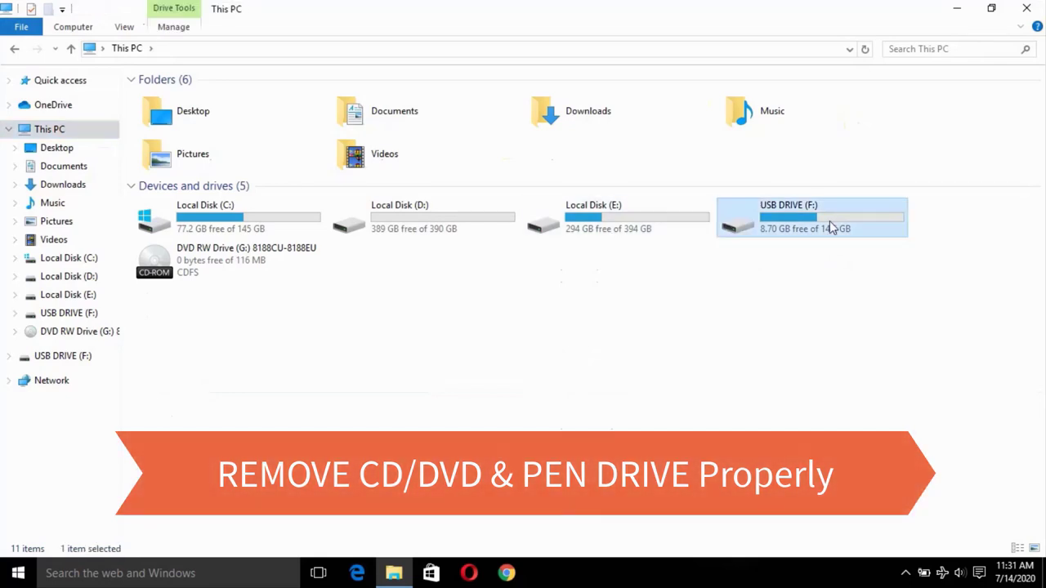
{"action": "right_click", "coordinate": [830, 225]}
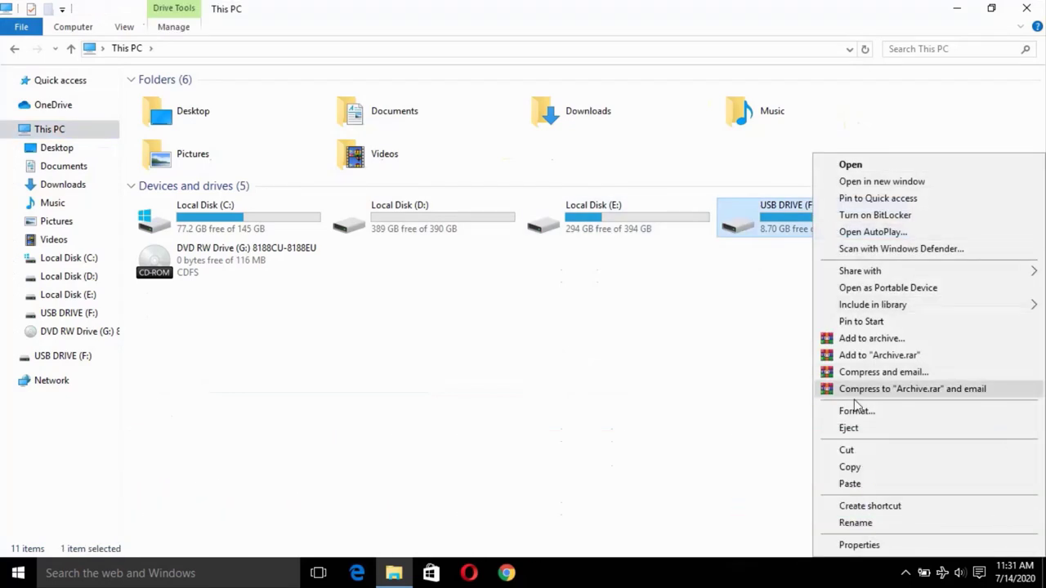
{"action": "left_click", "coordinate": [916, 437]}
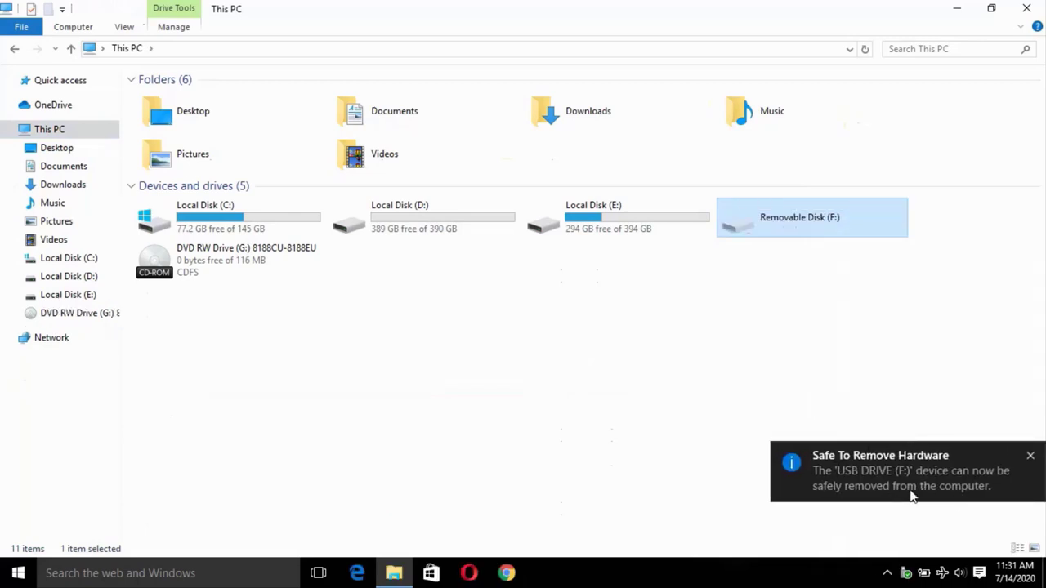
{"action": "left_click", "coordinate": [1038, 459]}
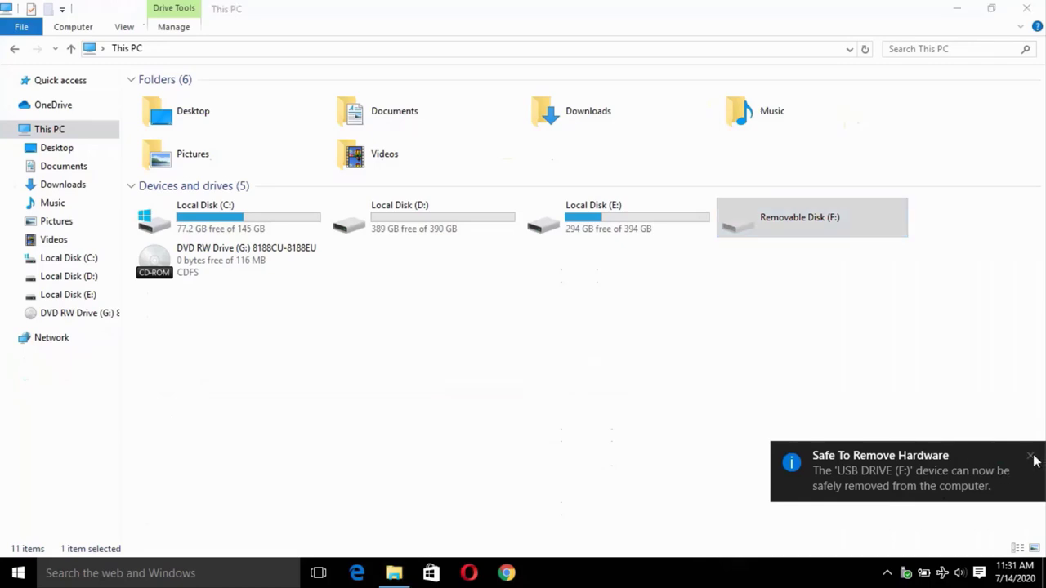
{"action": "left_click", "coordinate": [1032, 458]}
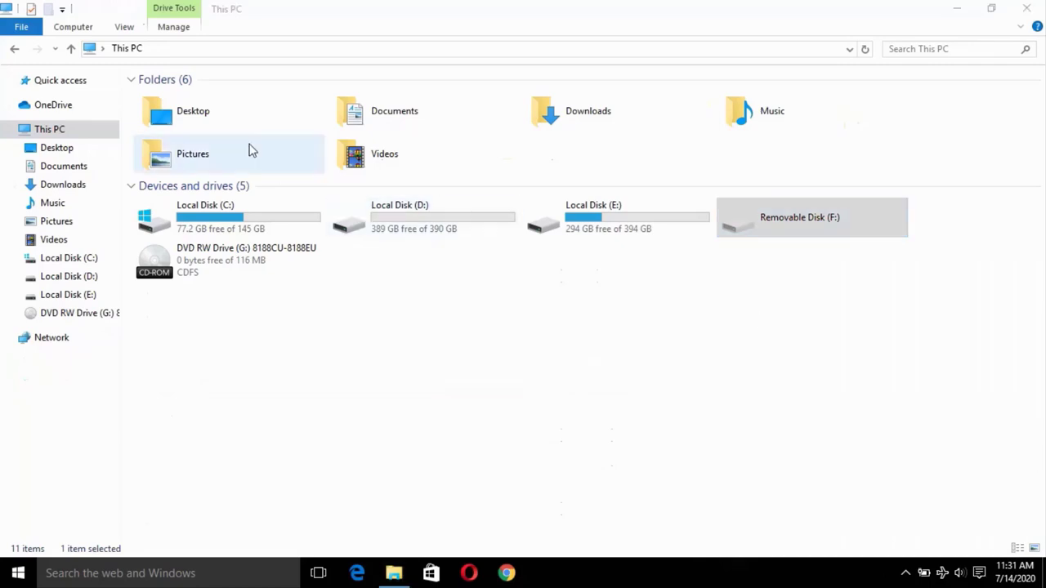
Eject the 8188CU-8188EU disc from DVD RW Drive (G:)
{"action": "left_click", "coordinate": [186, 248]}
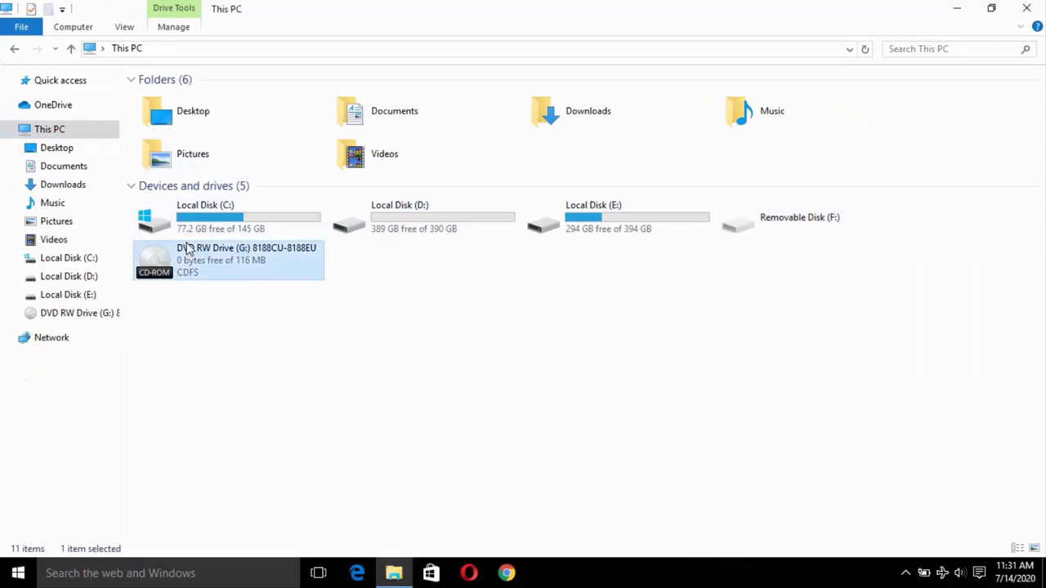
{"action": "right_click", "coordinate": [186, 248]}
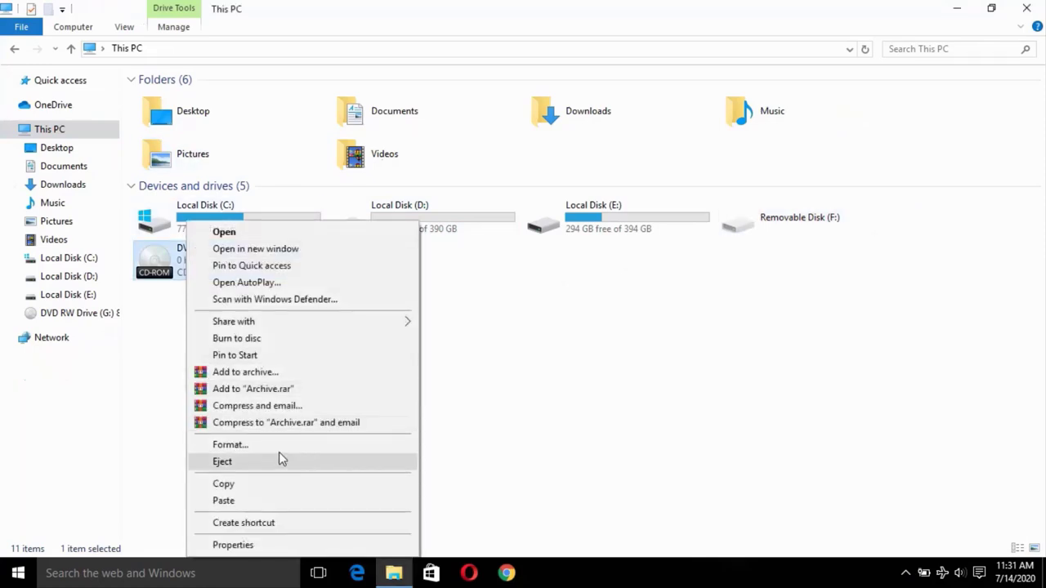
{"action": "left_click", "coordinate": [263, 470]}
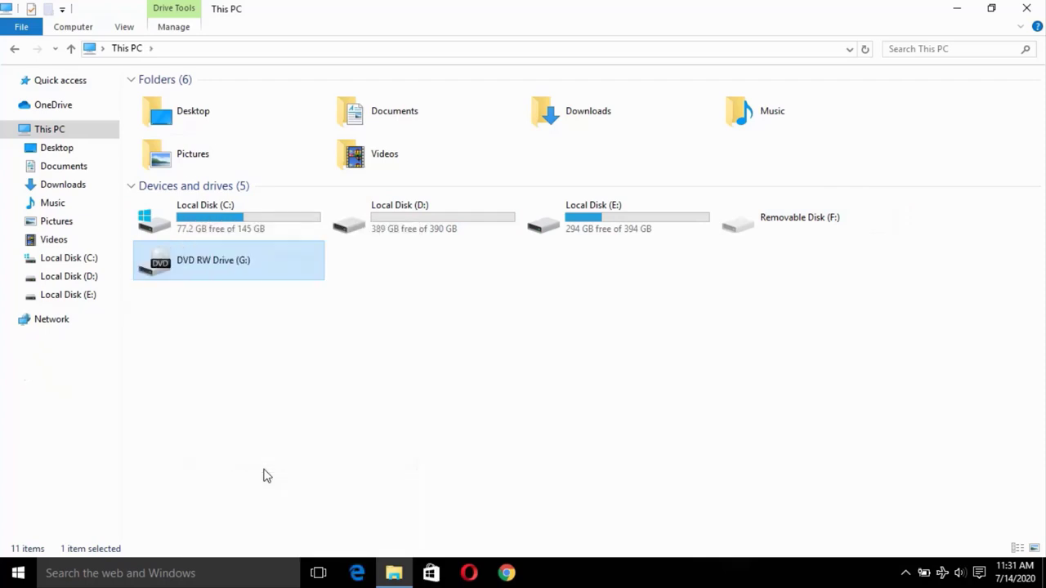
Refresh This PC to update the drive list and close the File Explorer window
{"action": "right_click", "coordinate": [364, 437]}
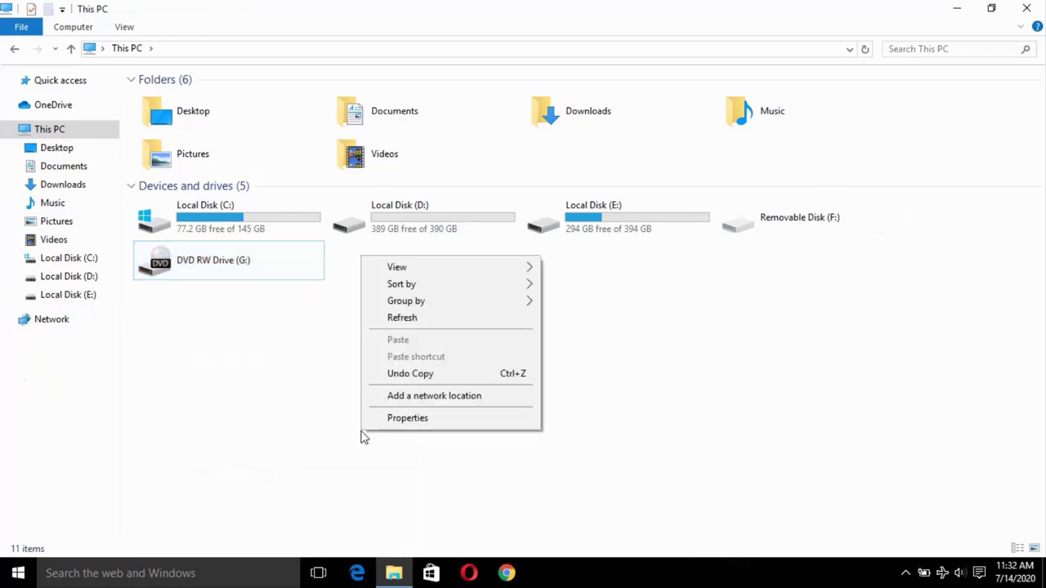
{"action": "left_click", "coordinate": [463, 318]}
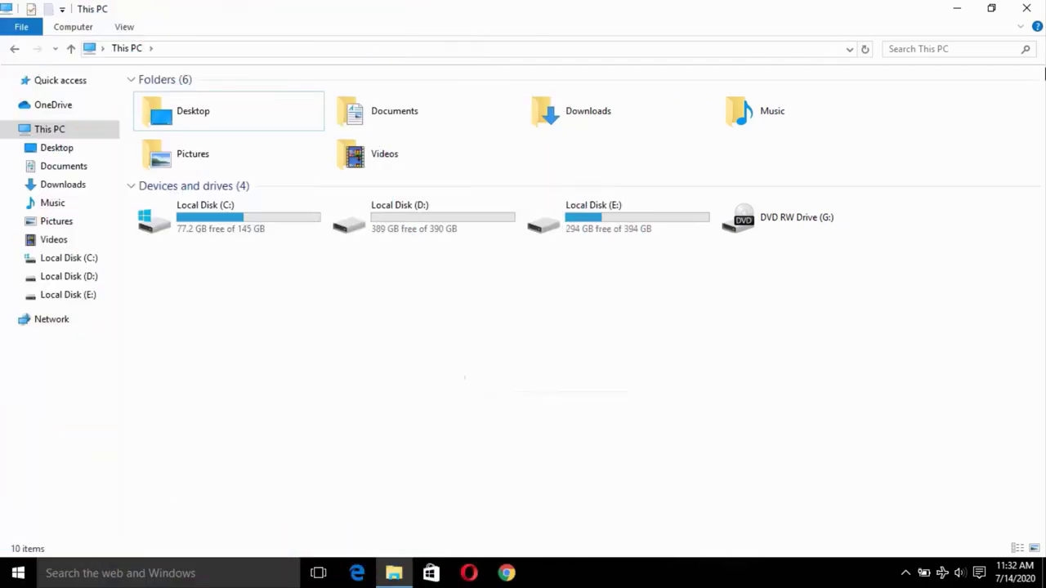
{"action": "left_click", "coordinate": [1027, 9]}
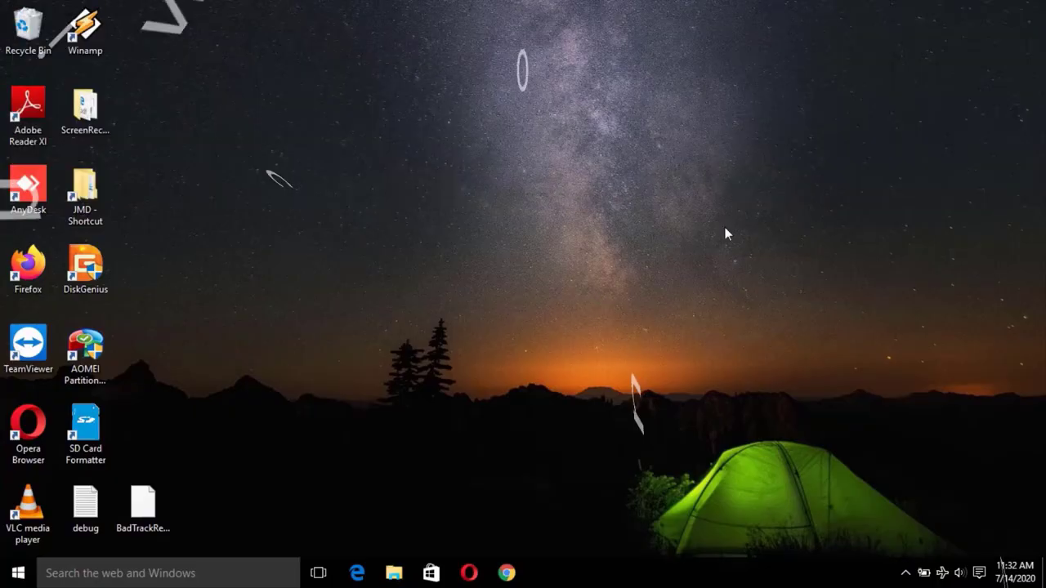